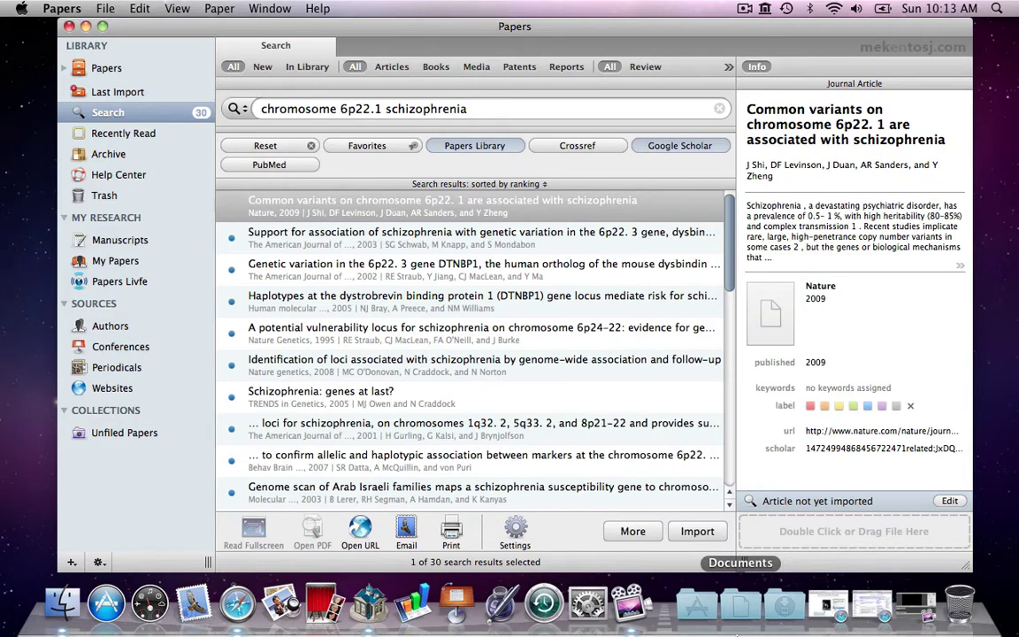
- Open the Nature 2009 chromosome 6p22.1 article's web page and download its PDF as 'Nature 2009 Shi.pdf'
click(424, 215)
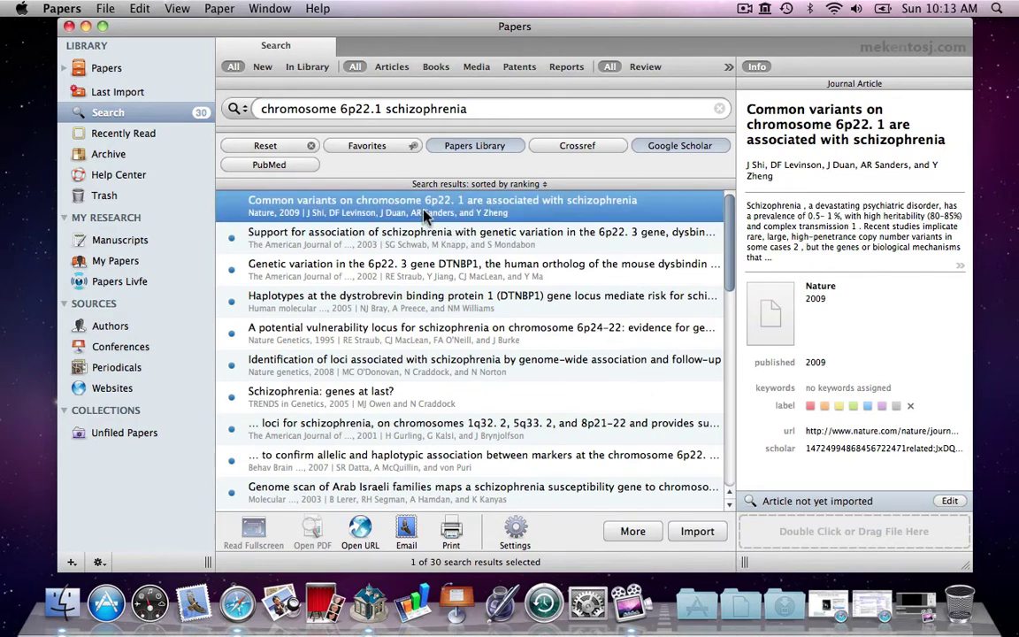
double_click(423, 215)
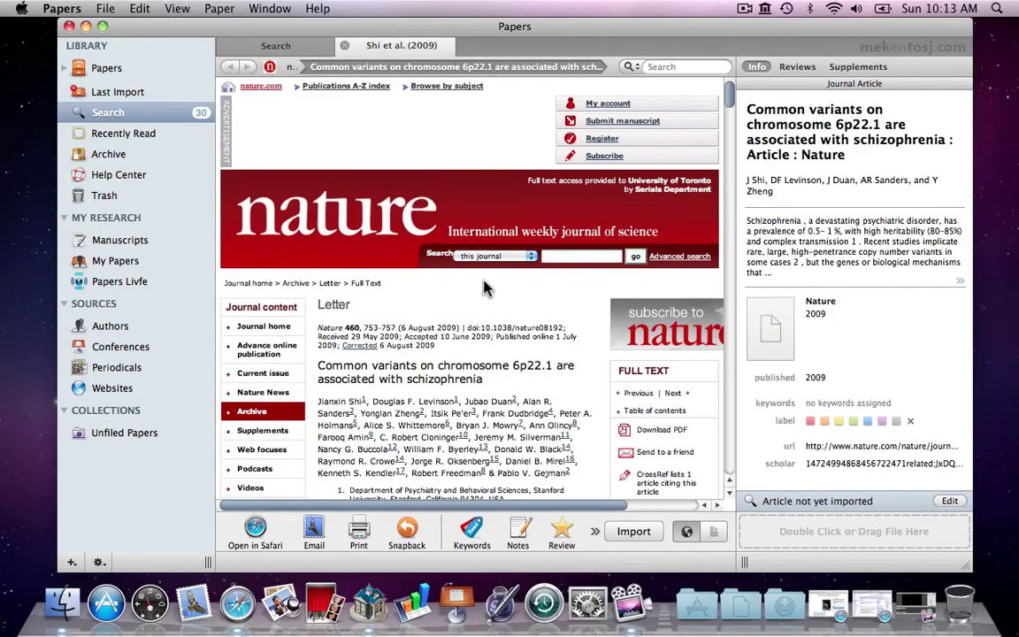
scroll(484, 288, down, 5)
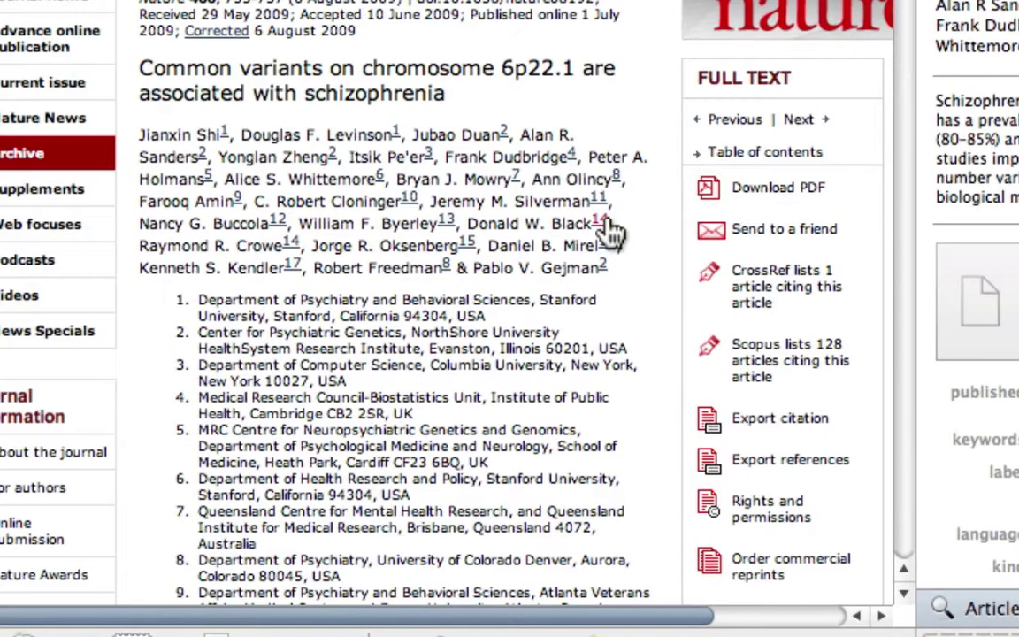
scroll(609, 265, down, 10)
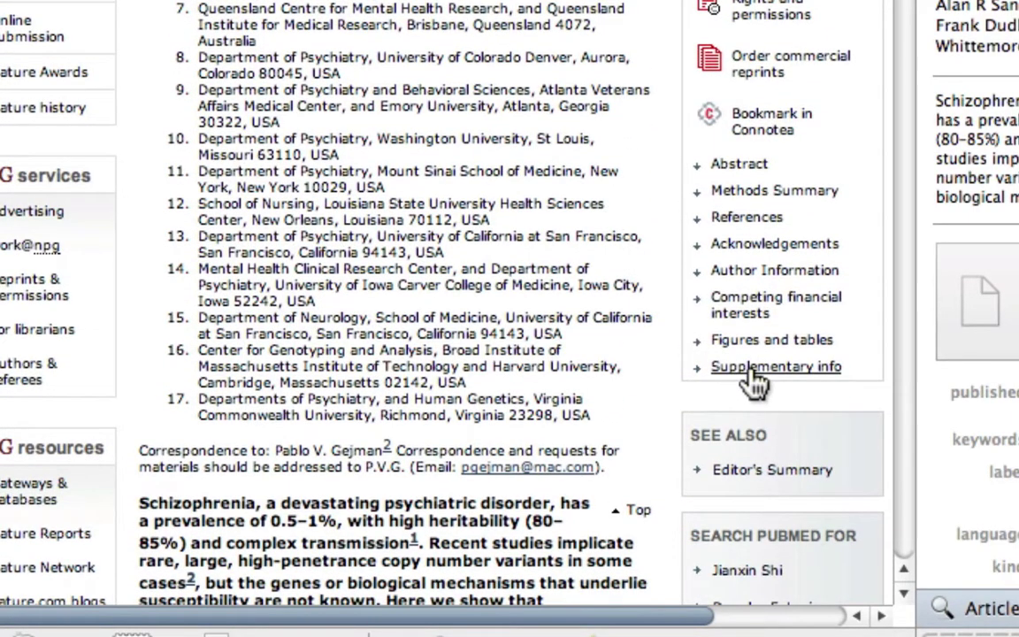
scroll(644, 341, up, 8)
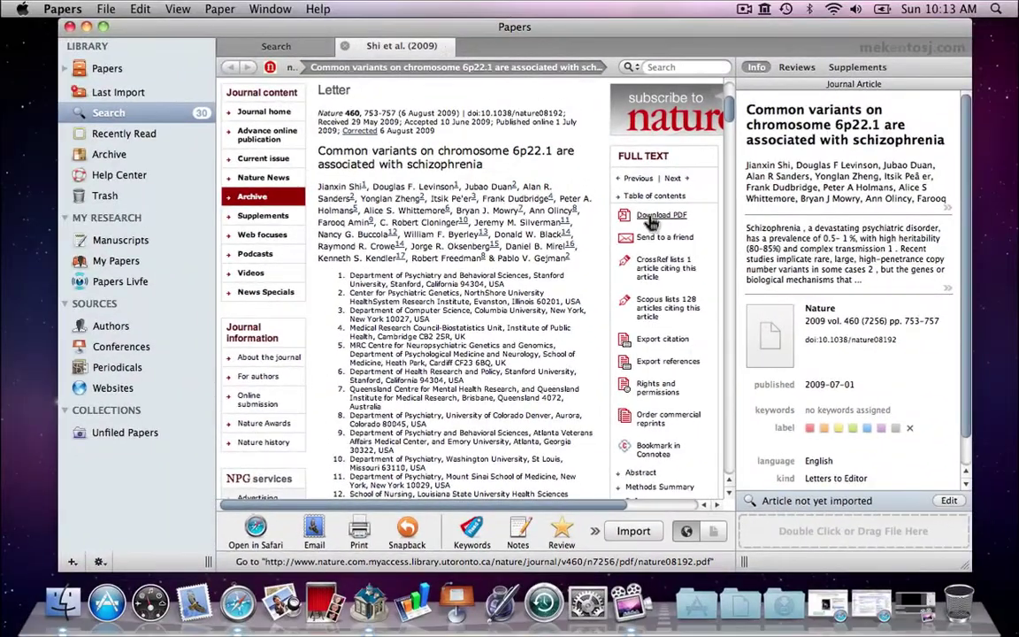
click(759, 80)
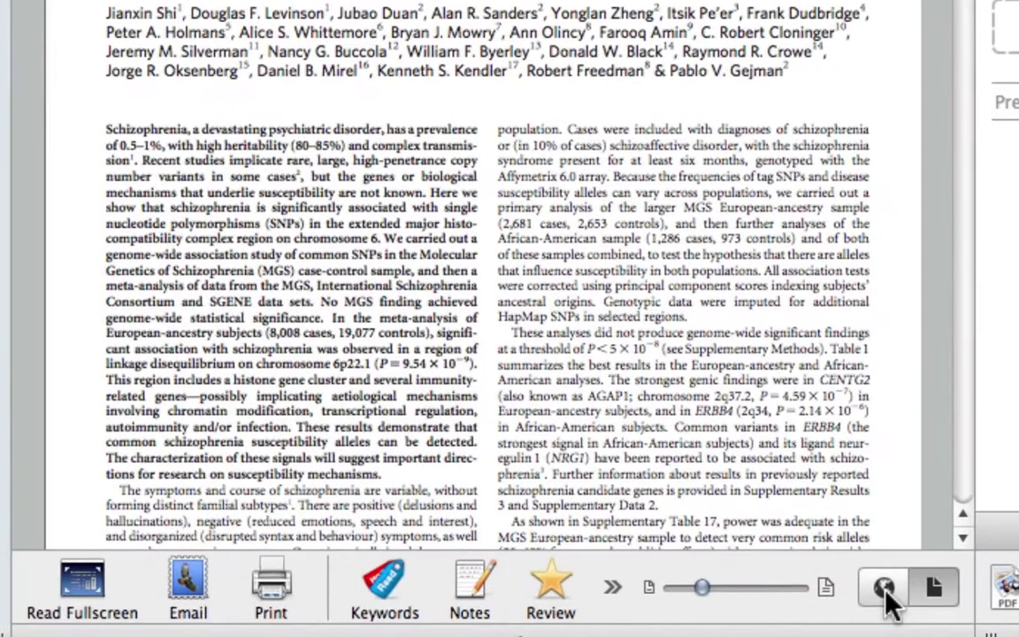
- Return to the article's nature.com page and open its Supplementary info page listing the PDF and Excel files
click(687, 534)
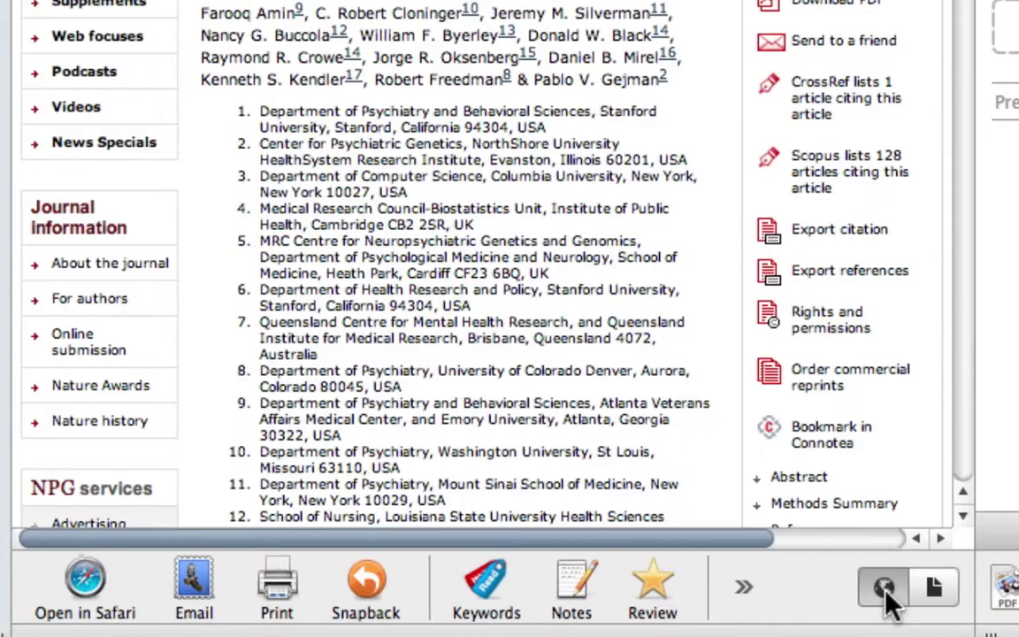
scroll(673, 268, down, 10)
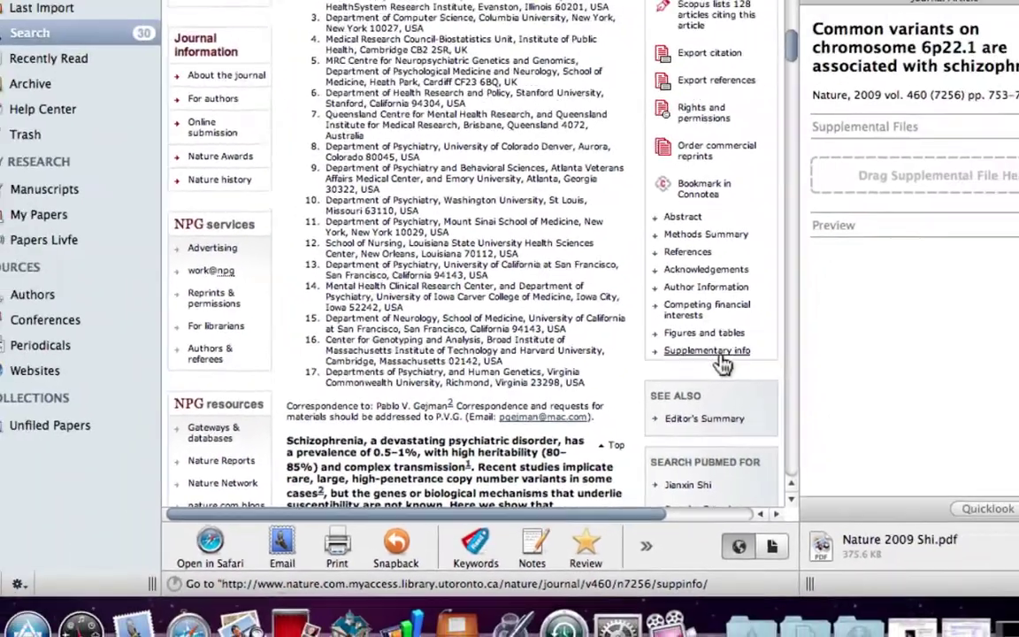
click(718, 355)
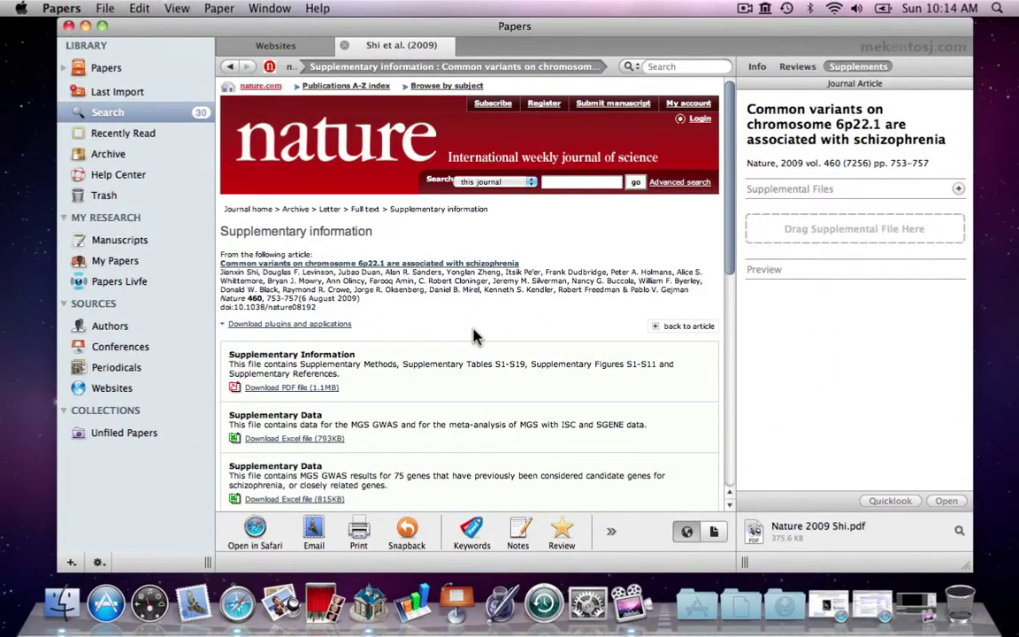
scroll(473, 336, down, 4)
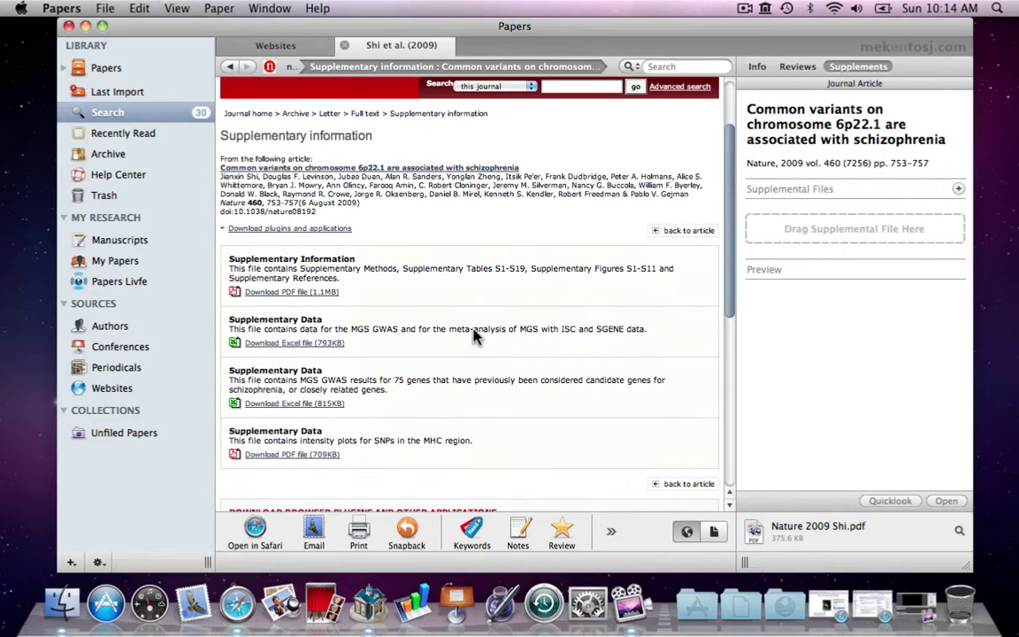
scroll(473, 336, down, 1)
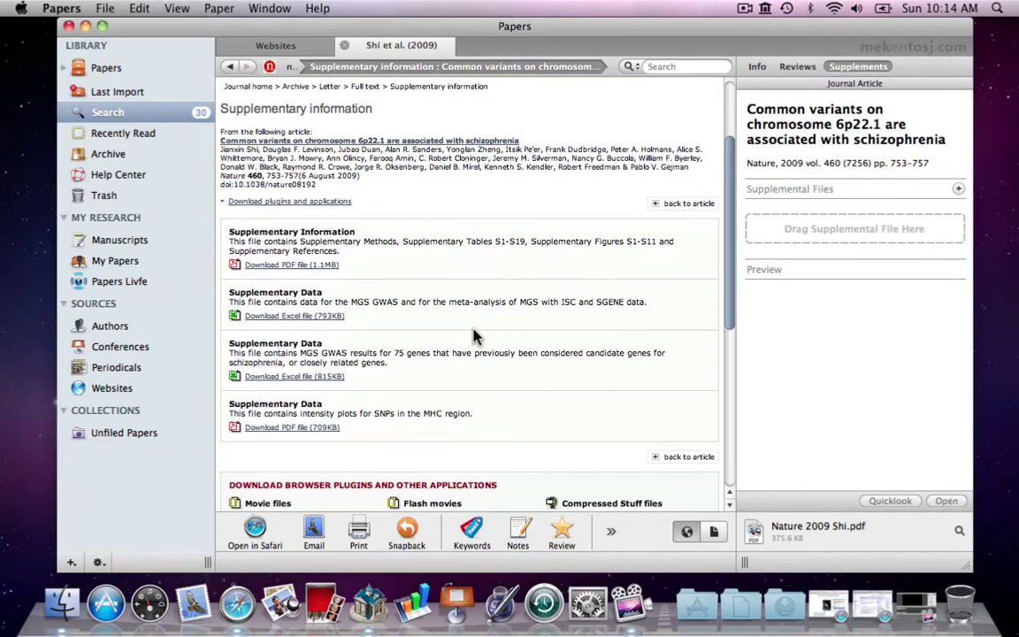
- Download the 1.1MB Supplementary Information PDF as supplemental data, keeping the article's main PDF
click(303, 266)
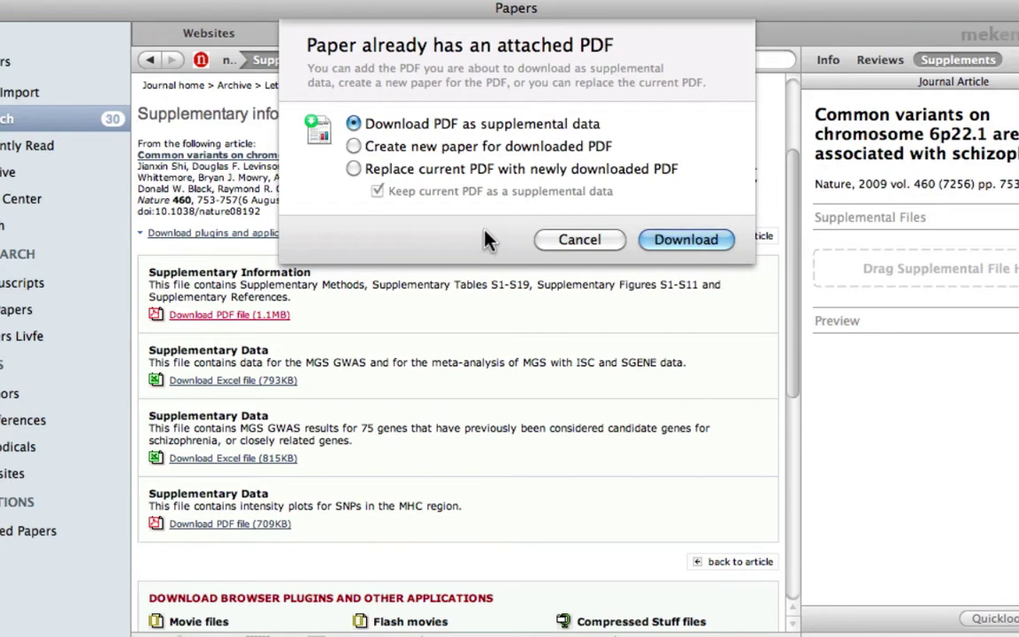
click(353, 169)
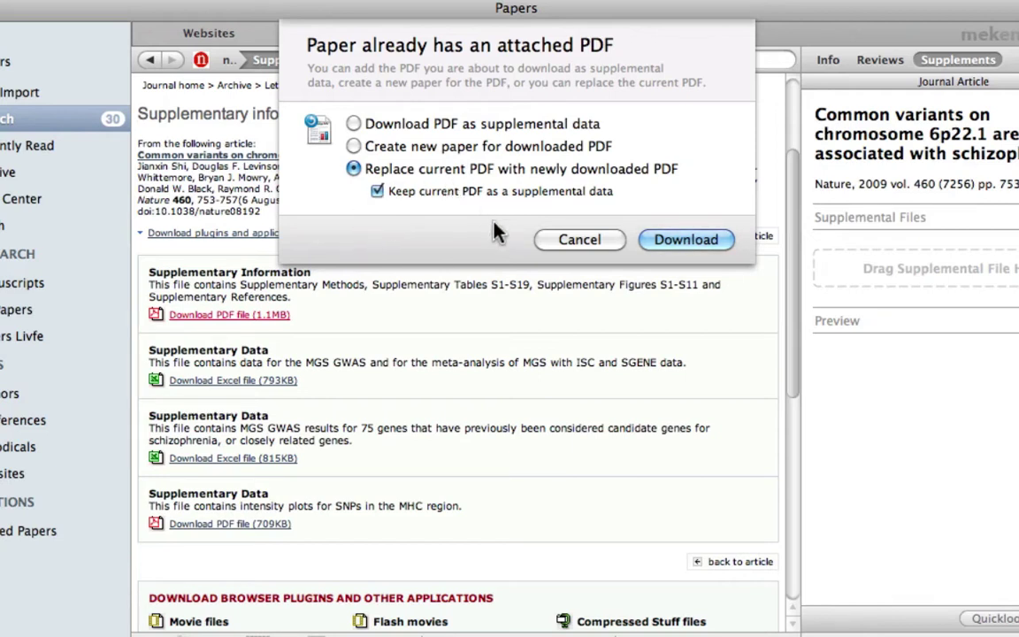
click(355, 124)
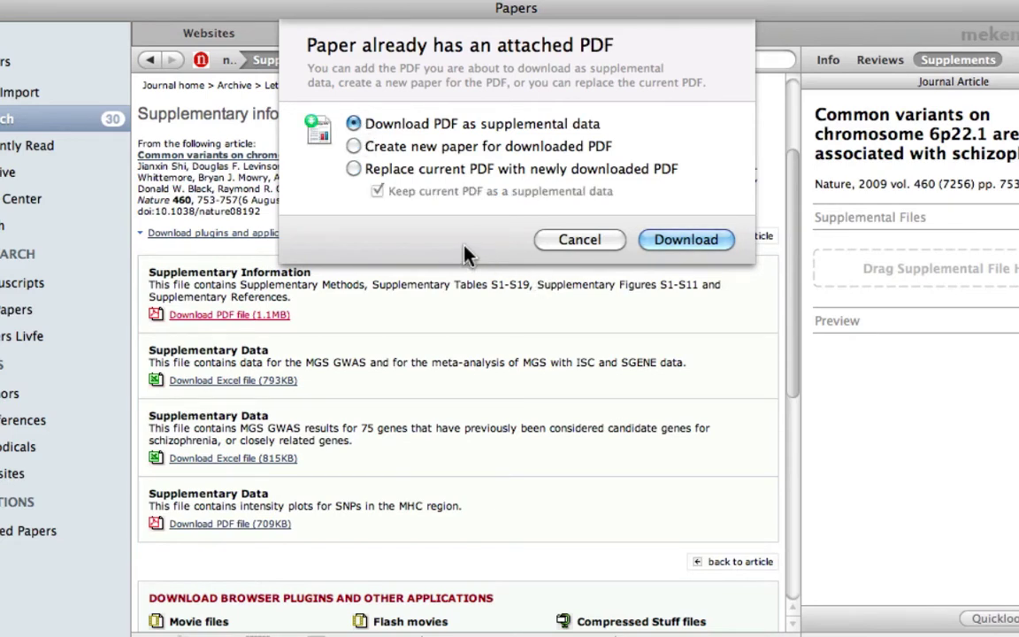
click(661, 241)
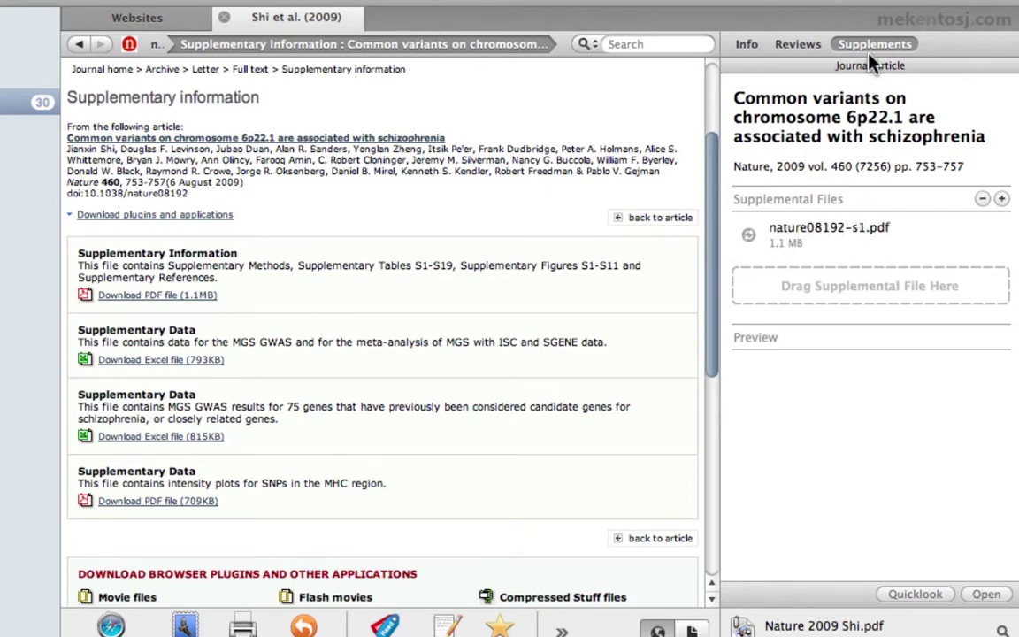
- Rename supplemental file nature08192-s1.pdf to 'Supplementary Methods tables S1-S19'
click(749, 46)
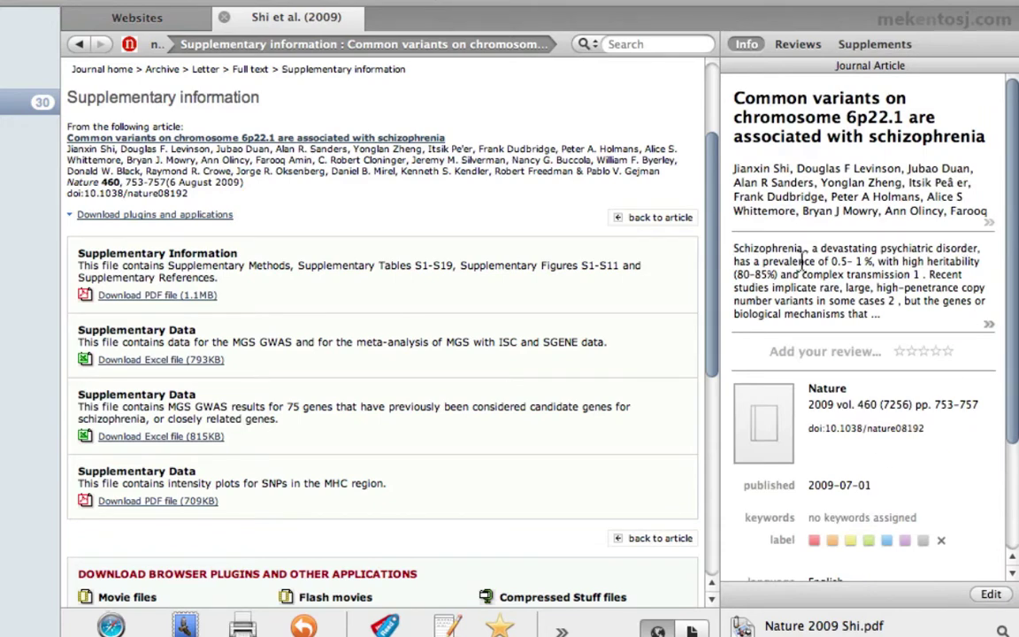
click(863, 44)
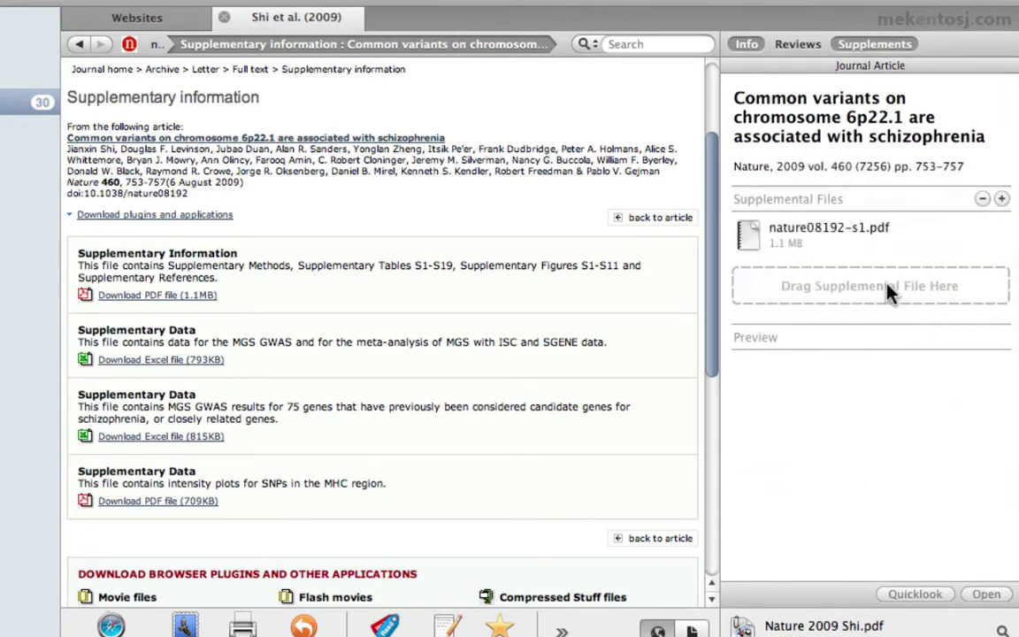
click(839, 232)
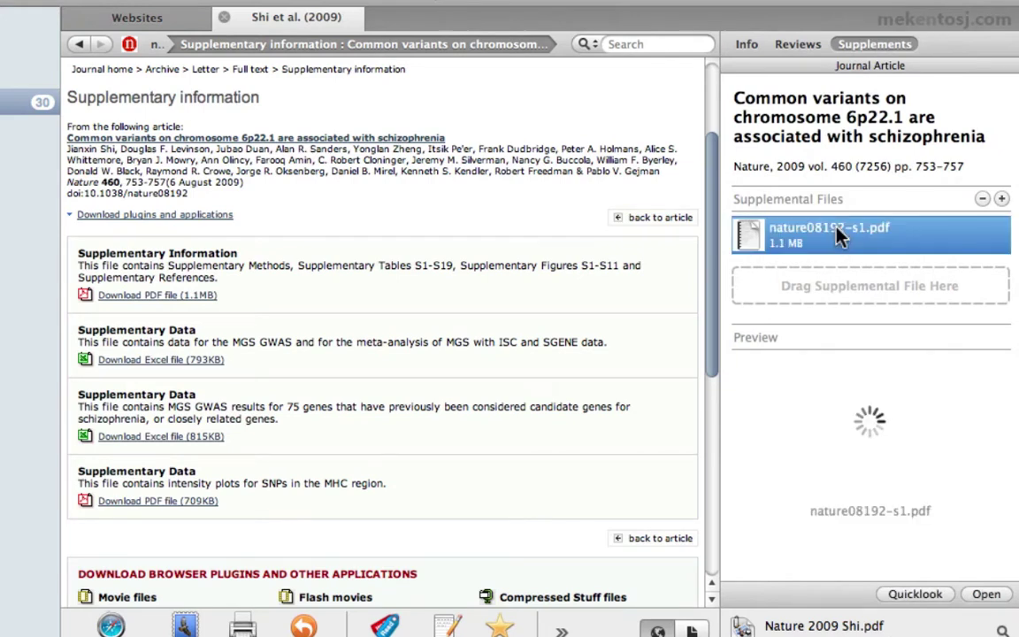
click(842, 229)
text(Supple)
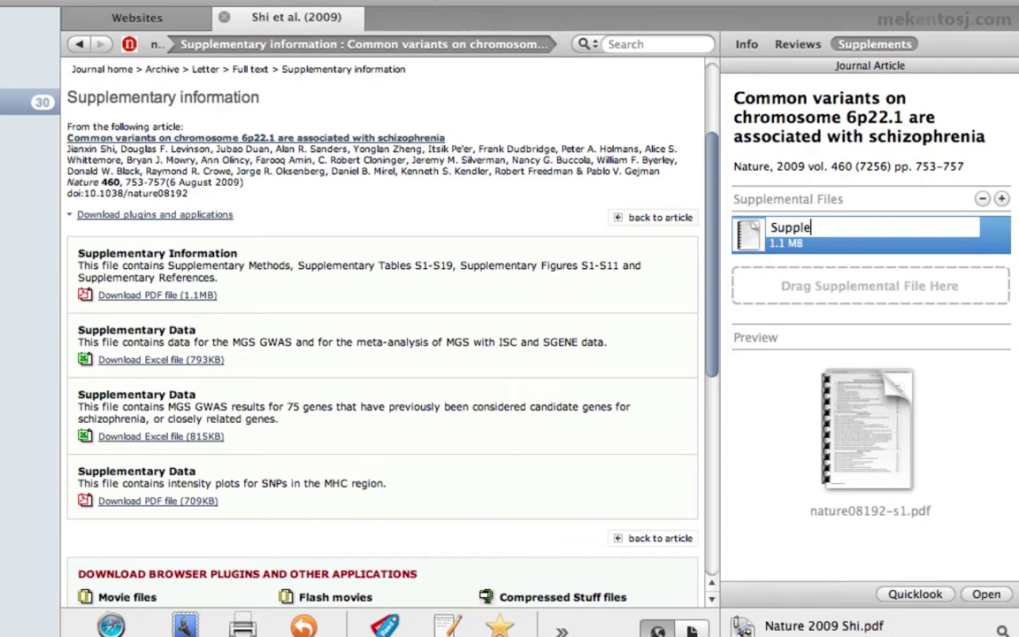
text(mentary Methods tables S1-S19)
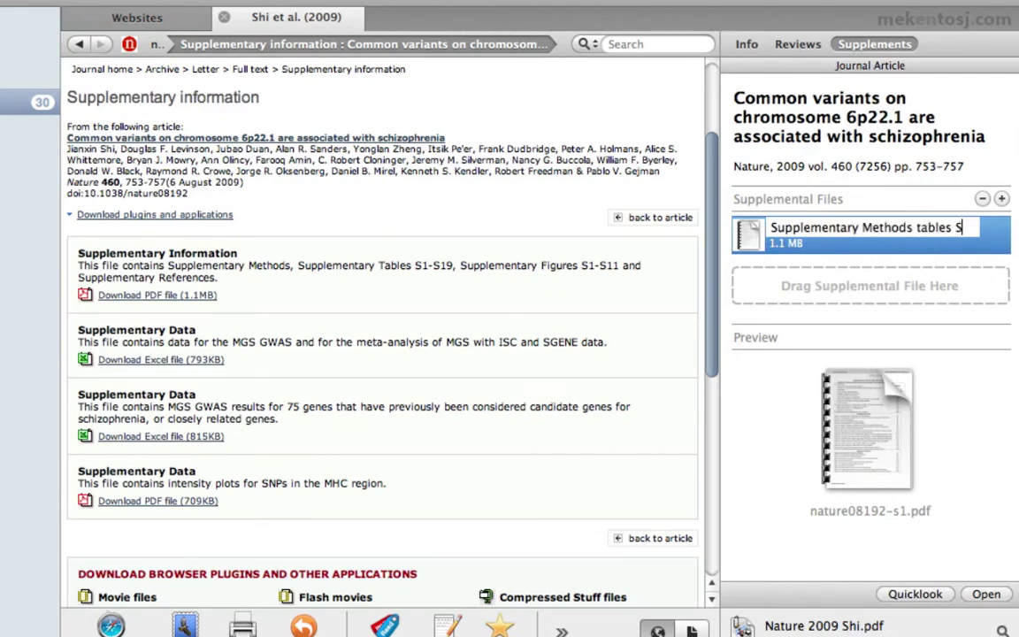
key(Return)
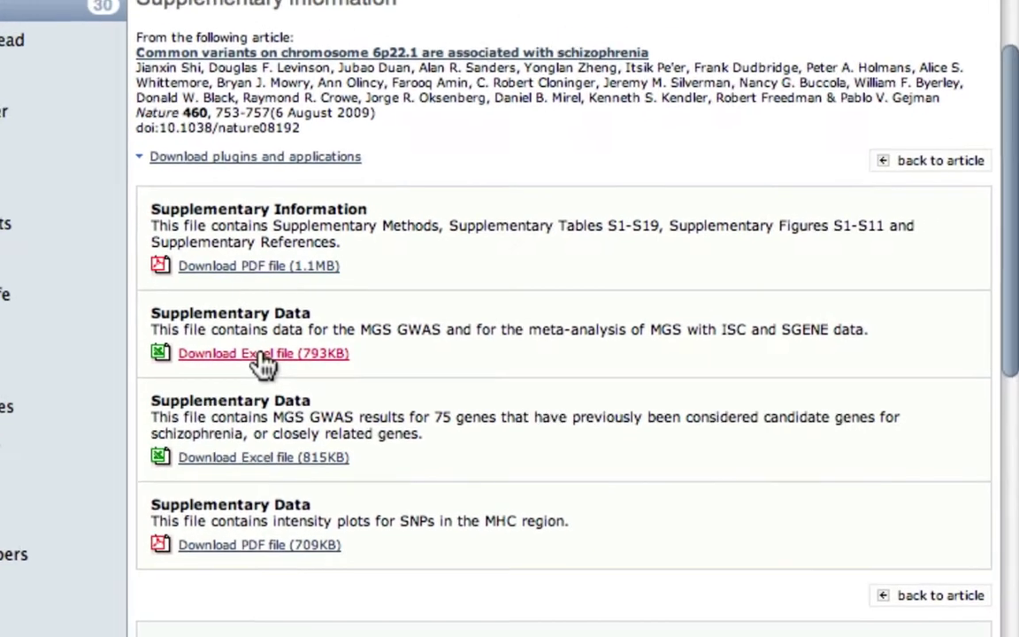
- Attach the first Supplementary Data Excel file as supplemental data and rename nature08192-s2.xls to 'MGS GWAS data'
click(257, 361)
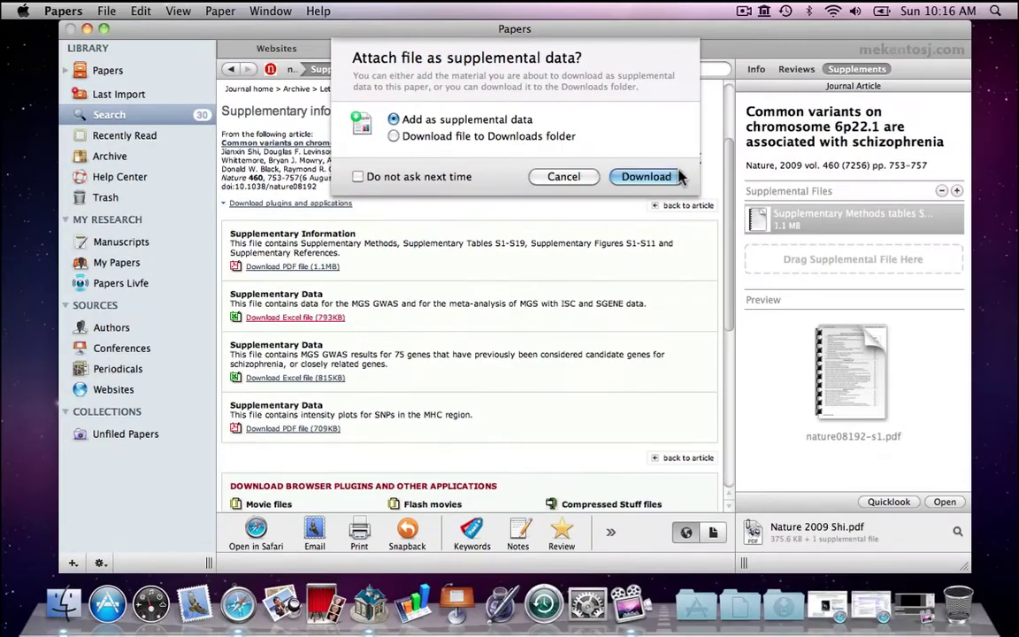
click(674, 176)
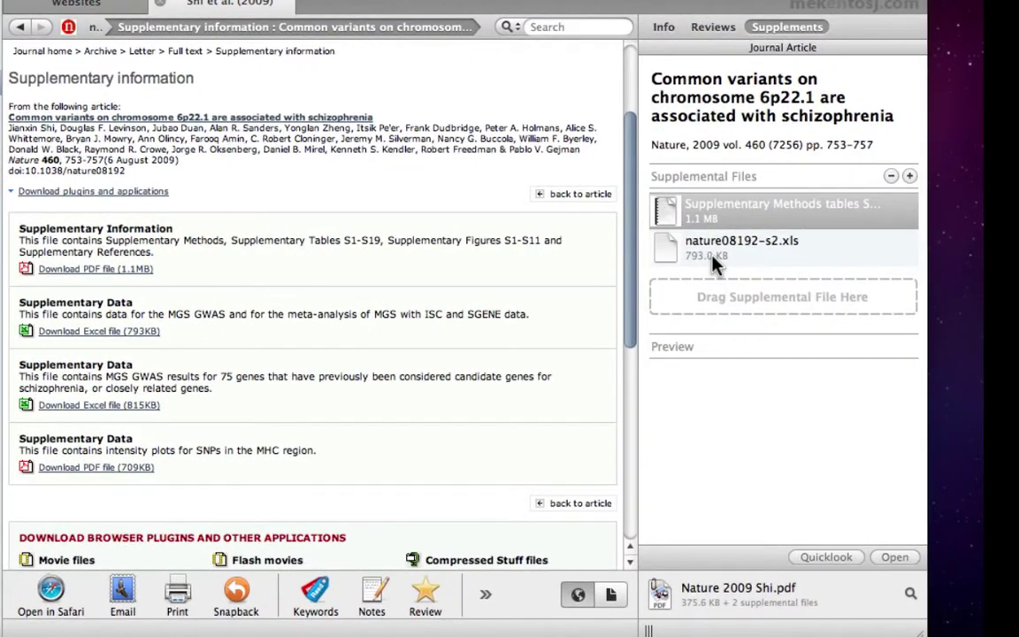
click(712, 258)
key(Return)
text(MGS GWAS data)
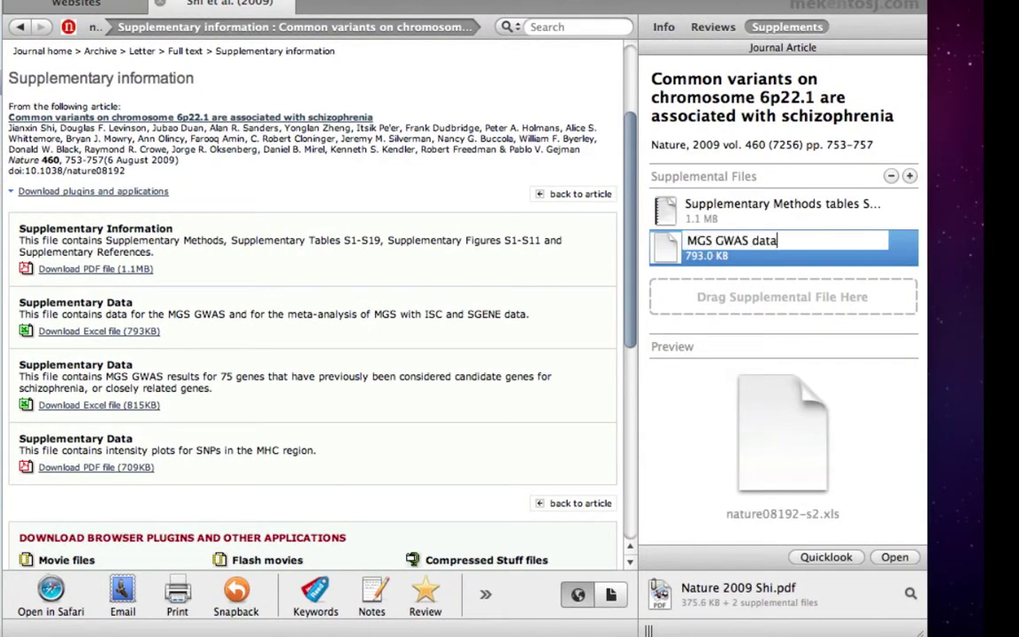
key(Return)
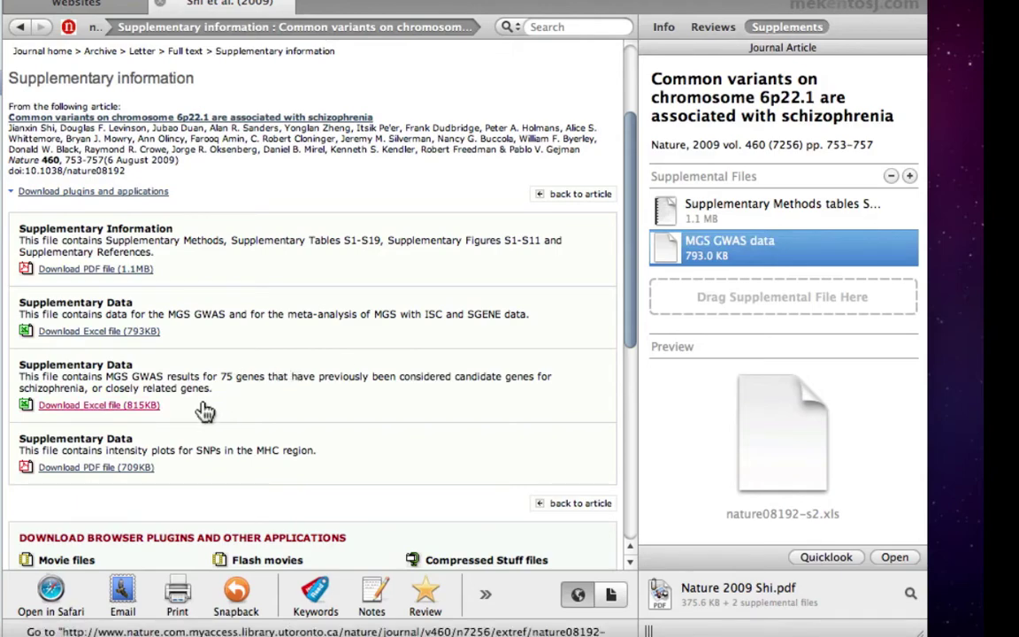
- Download the 815KB Excel supplementary file to the Downloads folder
click(117, 406)
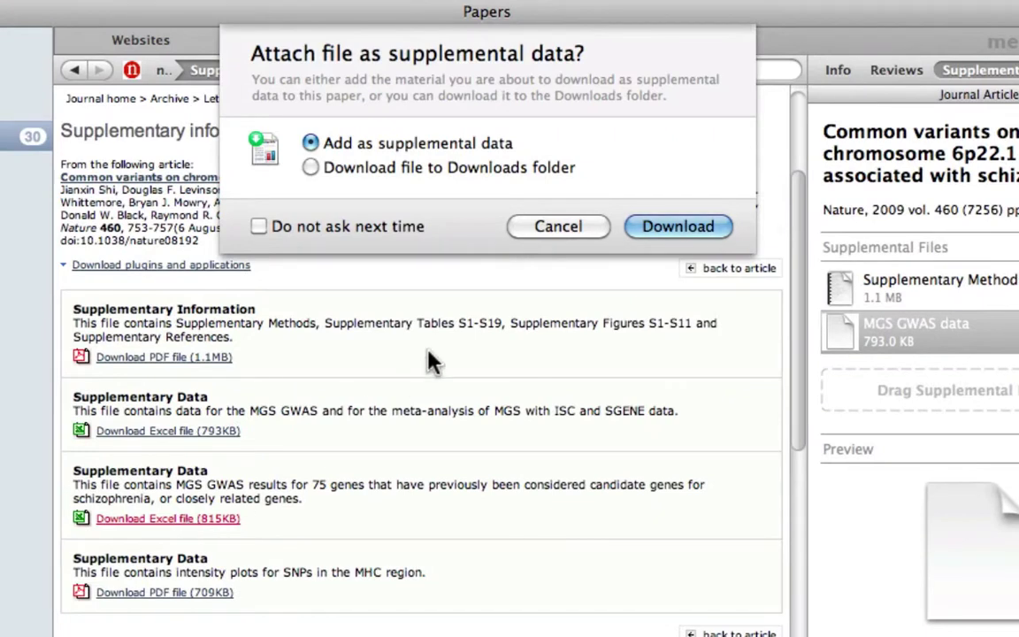
click(310, 167)
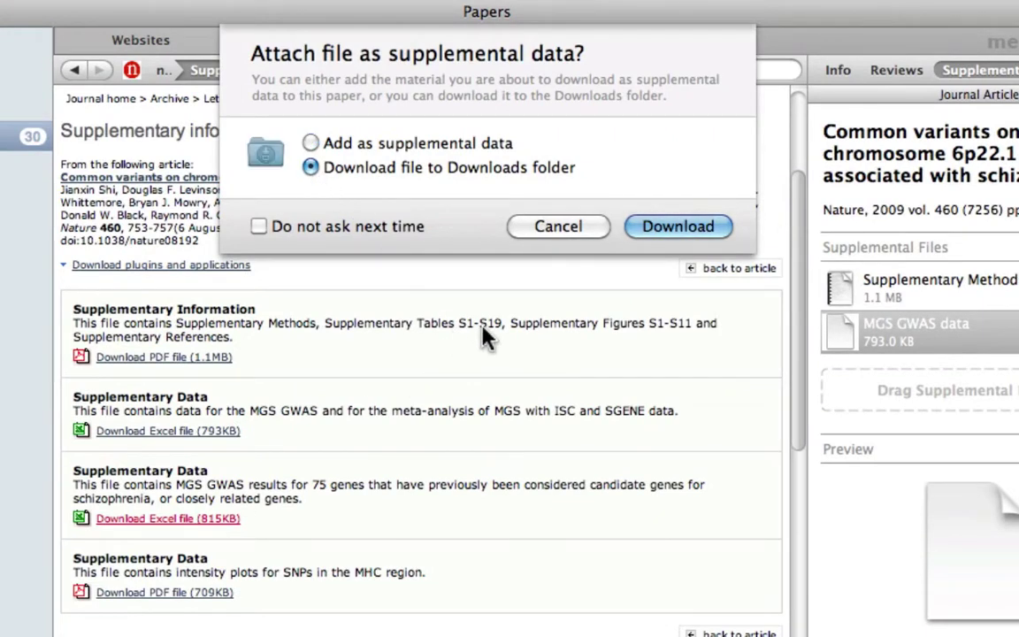
click(698, 233)
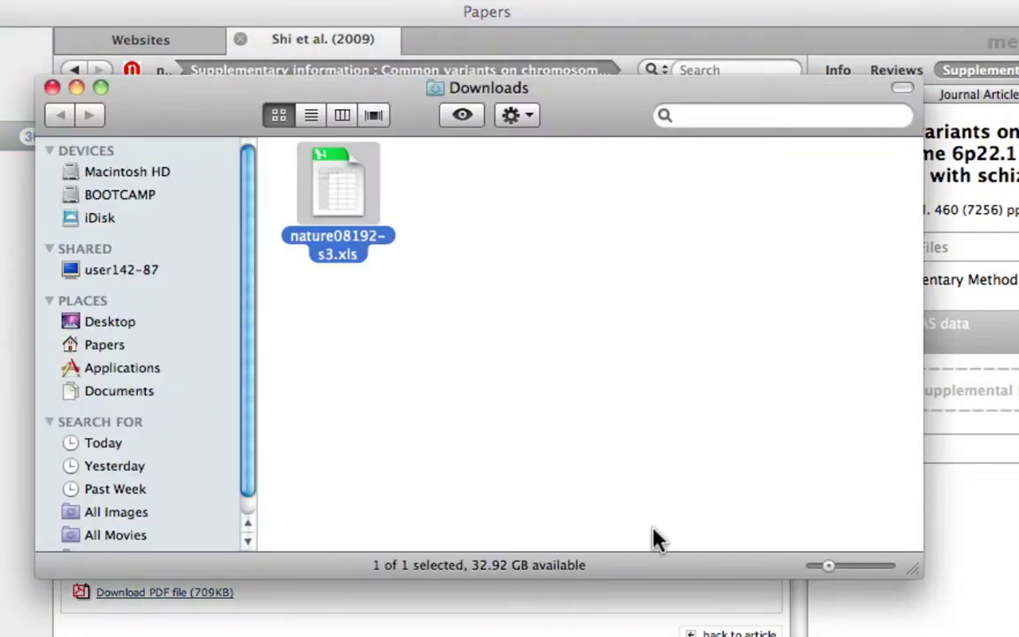
- Drag nature08192-s3.xls from Finder's Downloads window into the article's Supplemental Files, then minimize Finder
drag(571, 106, 437, 75)
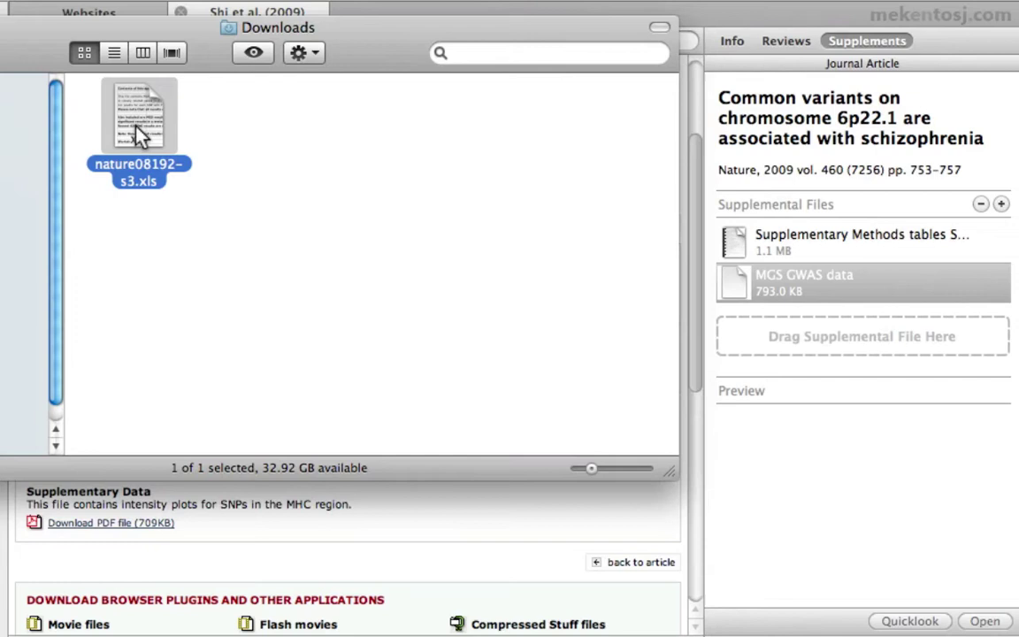
drag(139, 134, 849, 353)
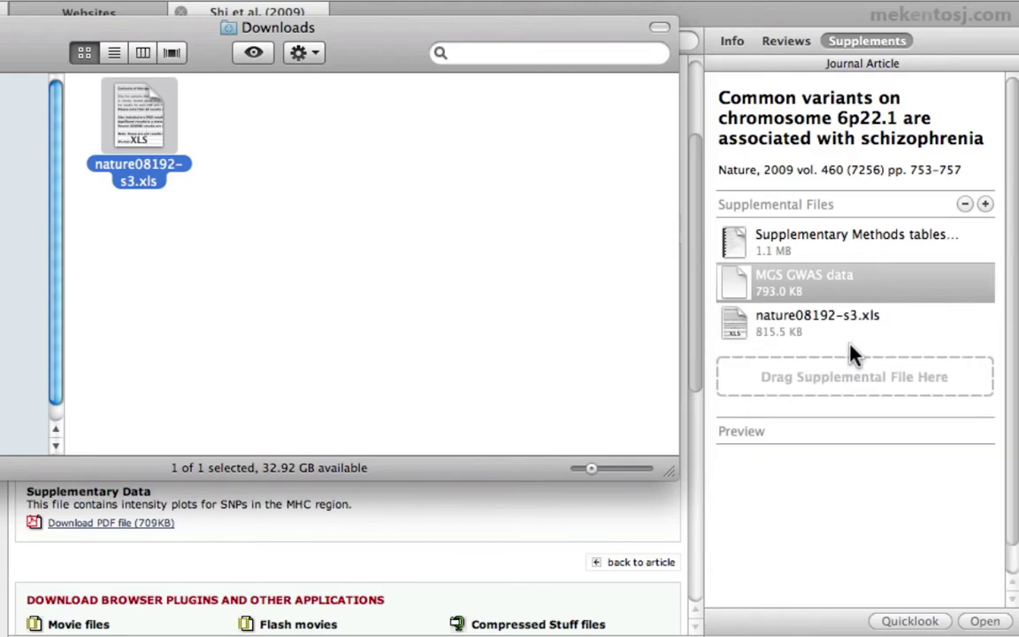
key(super+m)
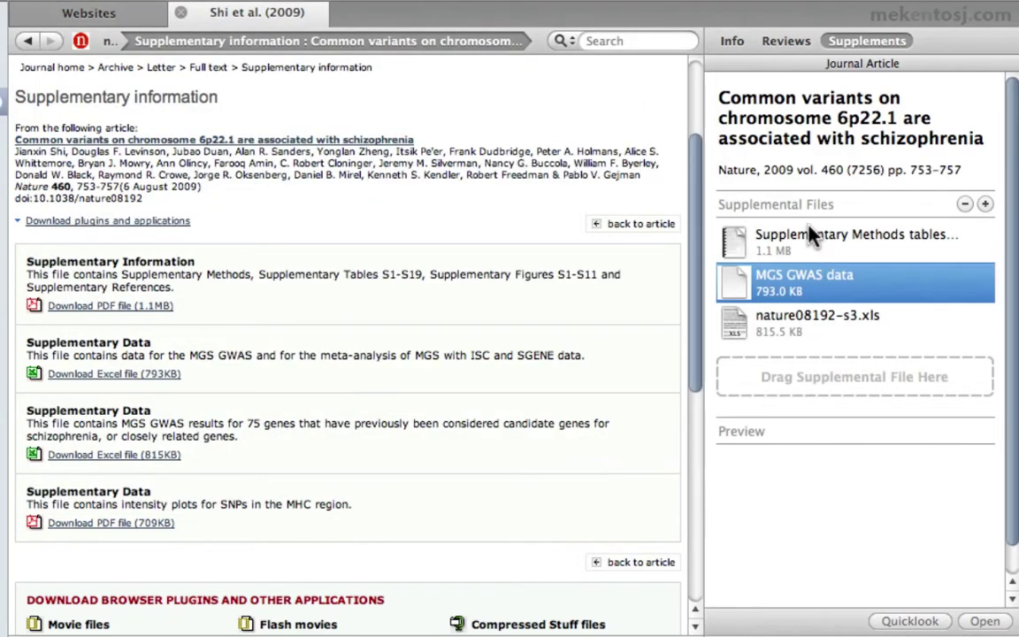
click(778, 237)
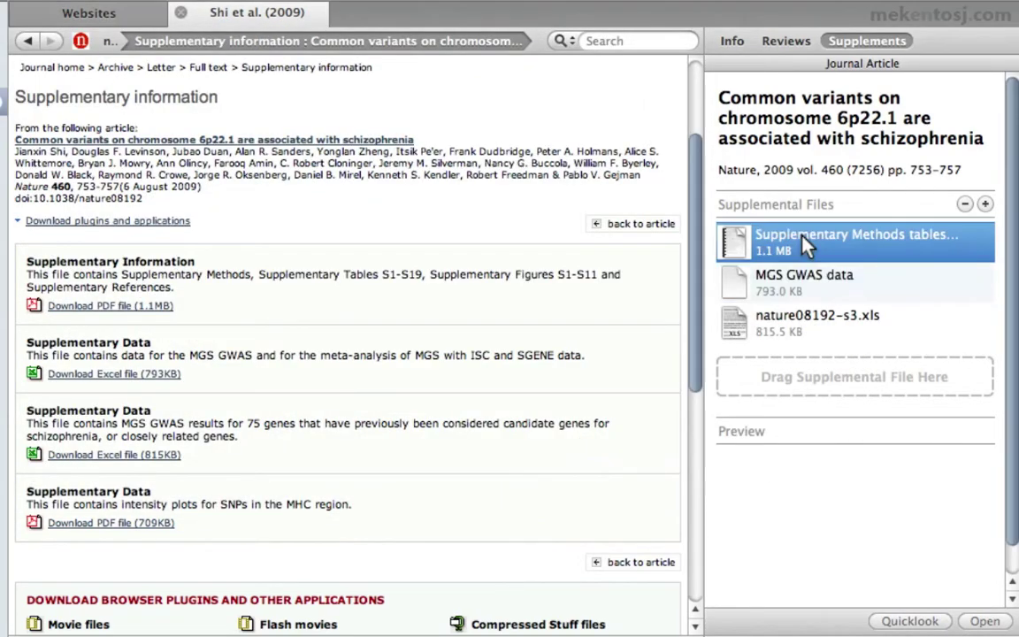
click(909, 620)
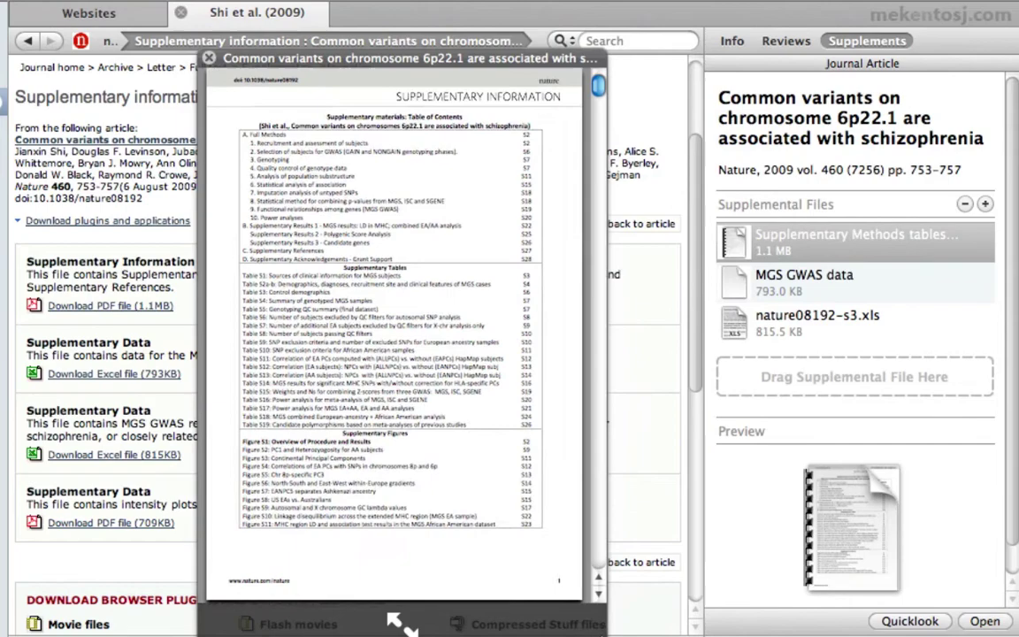
drag(604, 633, 851, 636)
drag(566, 62, 482, 0)
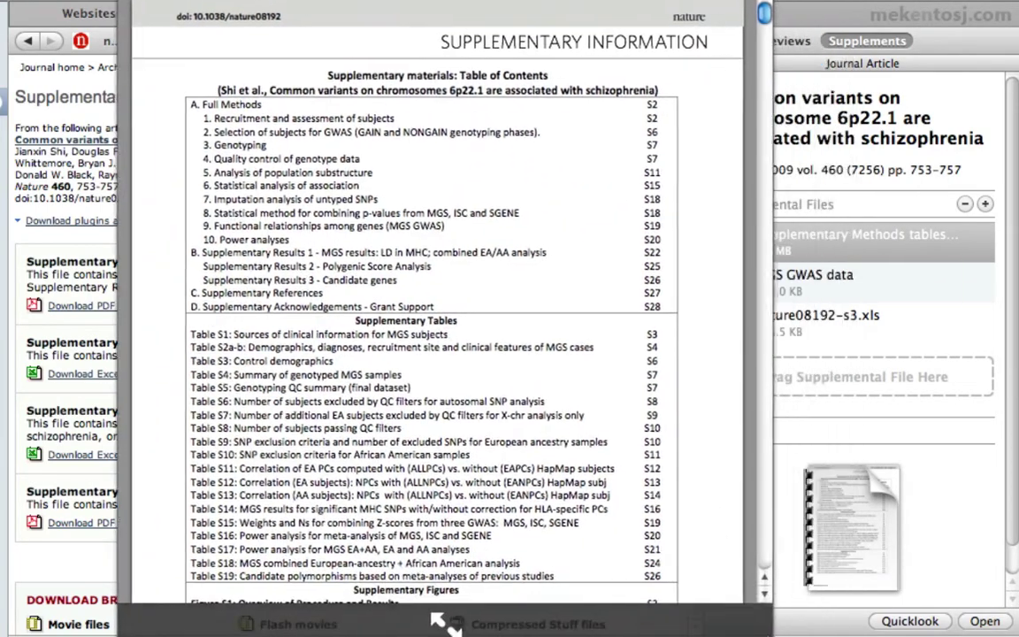
scroll(513, 196, down, 10)
key(space)
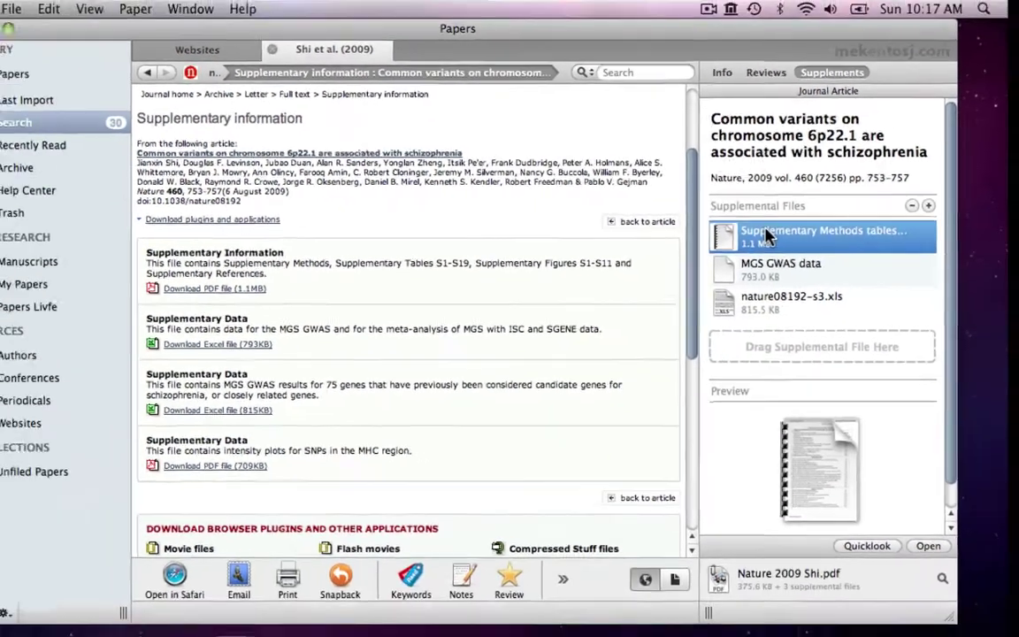
key(space)
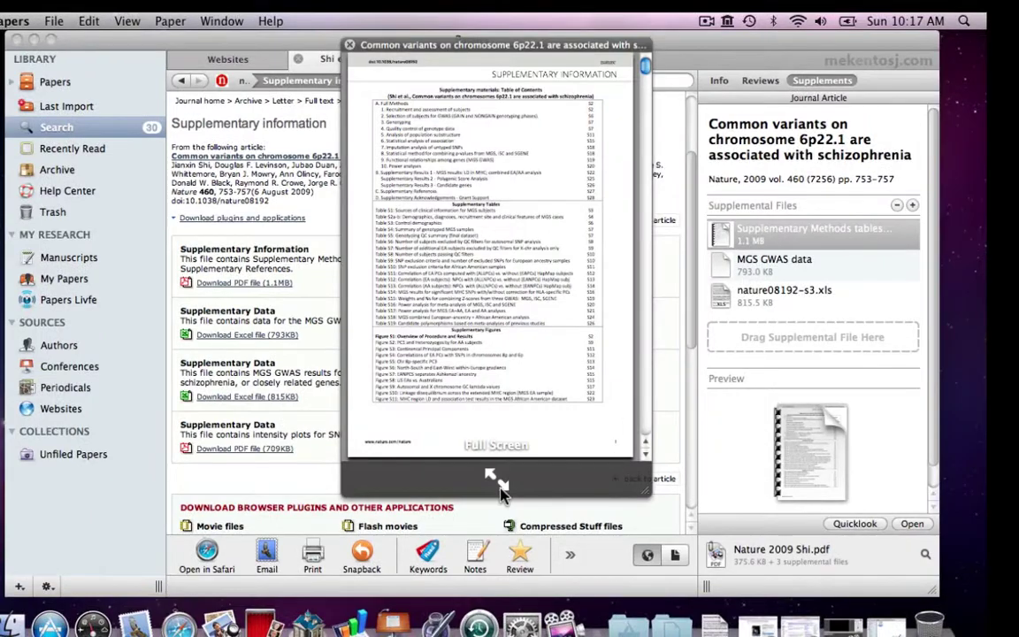
click(492, 607)
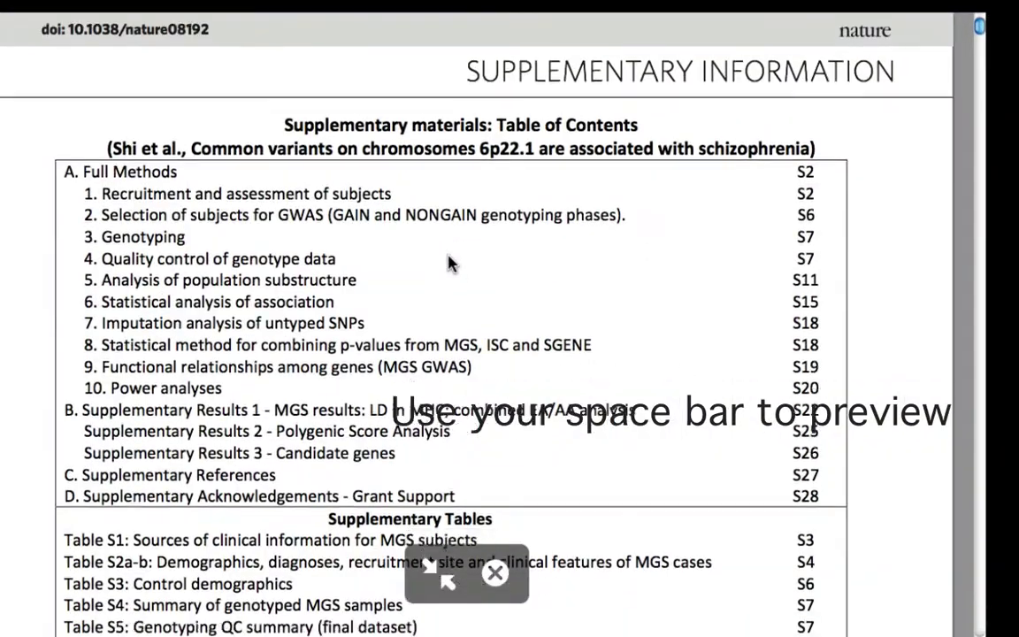
scroll(449, 263, down, 15)
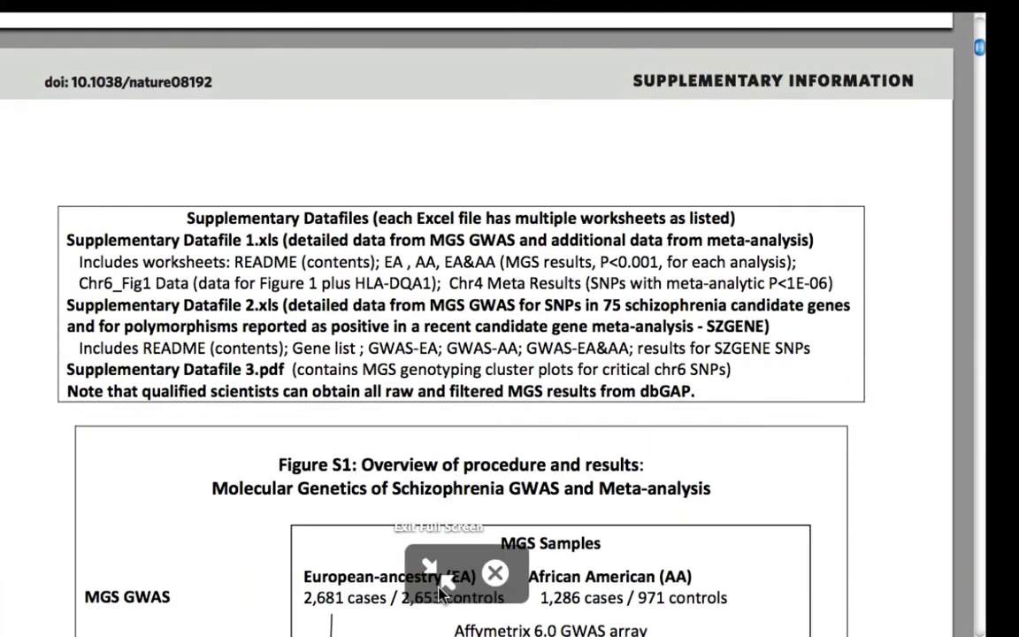
click(440, 585)
key(space)
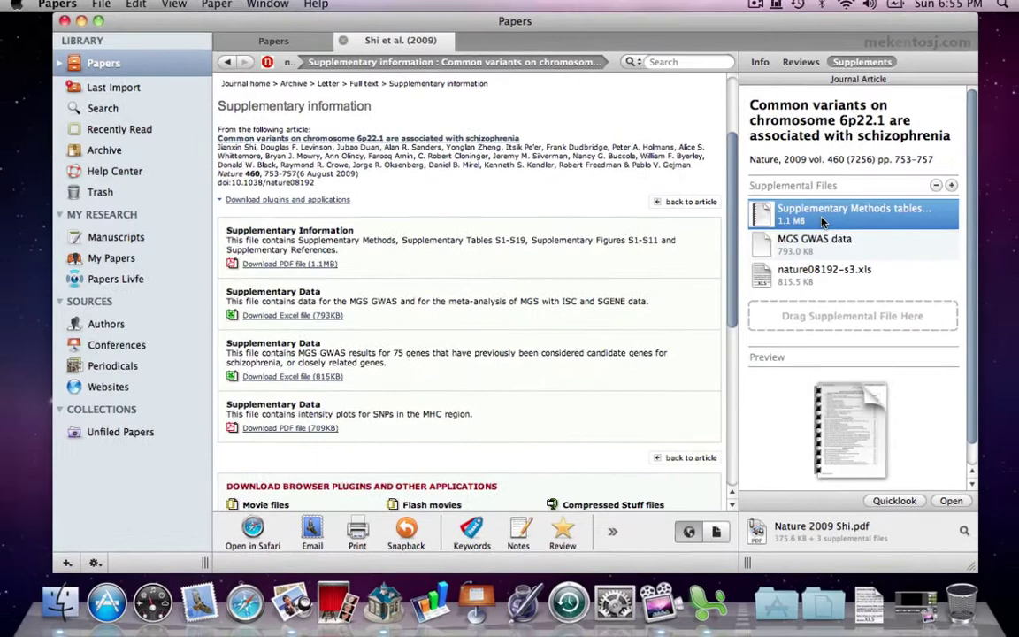
double_click(824, 216)
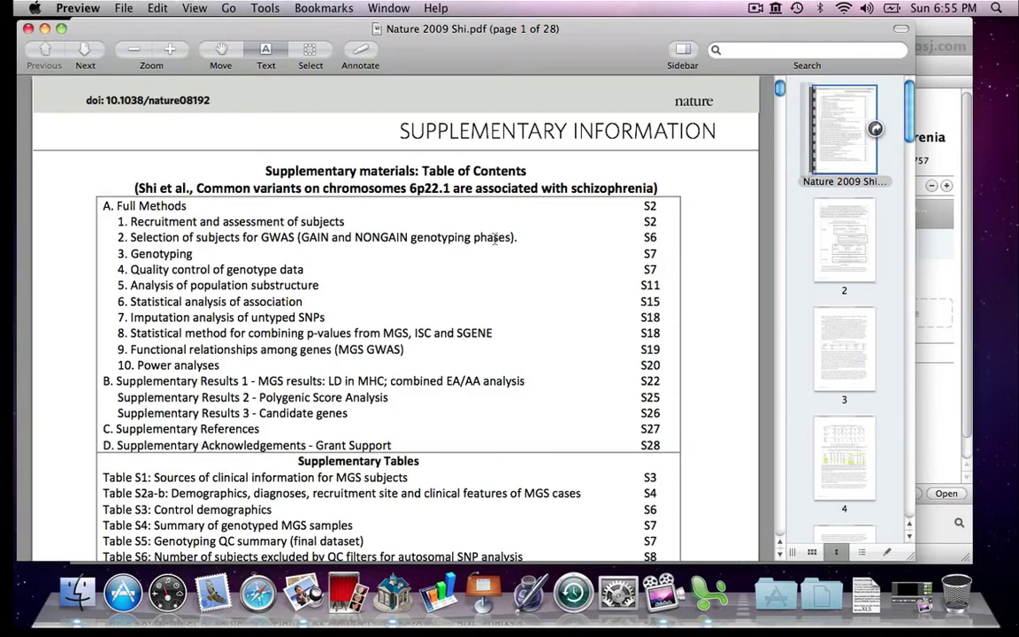
click(27, 29)
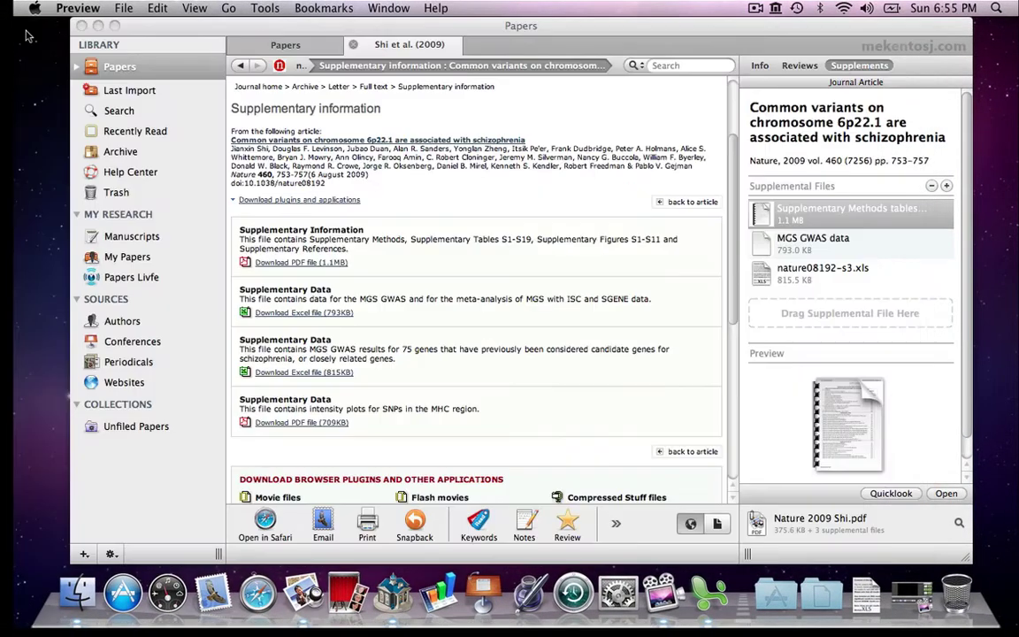
click(817, 276)
click(818, 275)
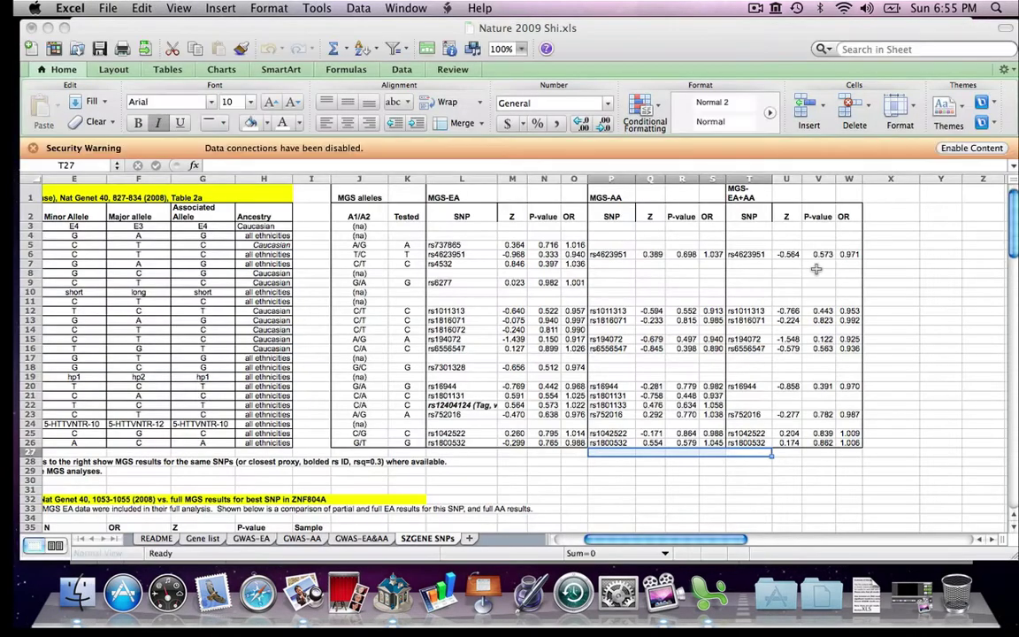
click(31, 28)
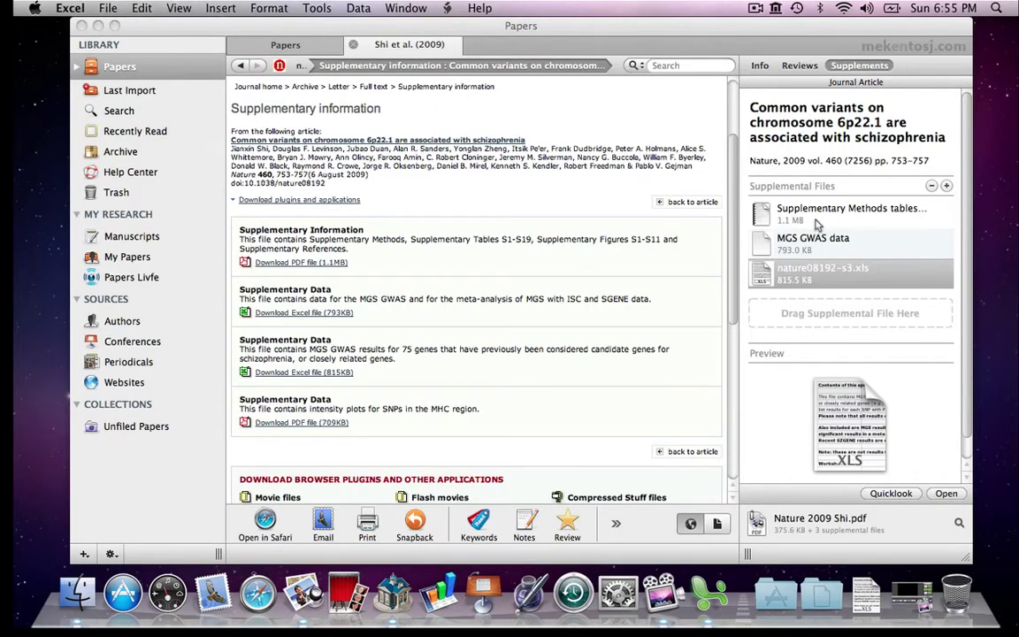
- Bring up the context menu for the Supplementary Methods tables attachment
click(817, 221)
right_click(833, 217)
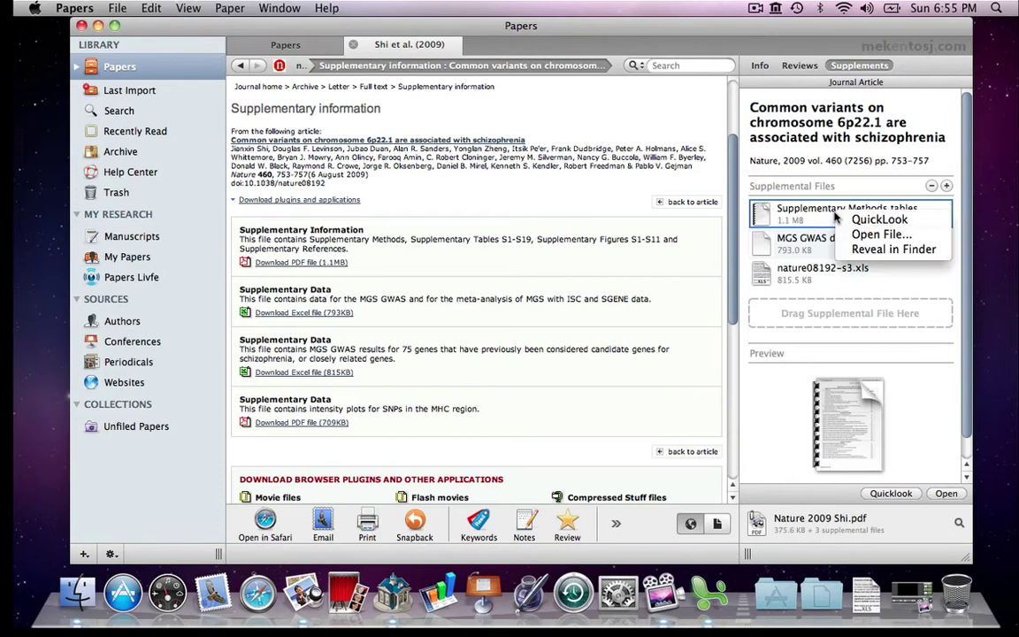